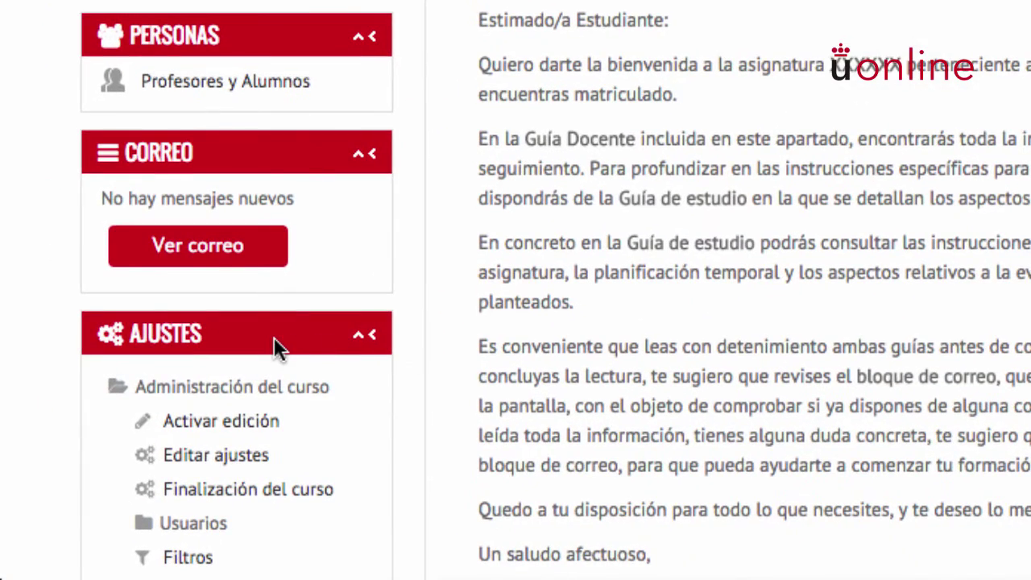
# Step: Open the backup configuration (Copia de seguridad) from the course administration settings
pyautogui.click(272, 345)
pyautogui.scroll(-4, 272, 346)
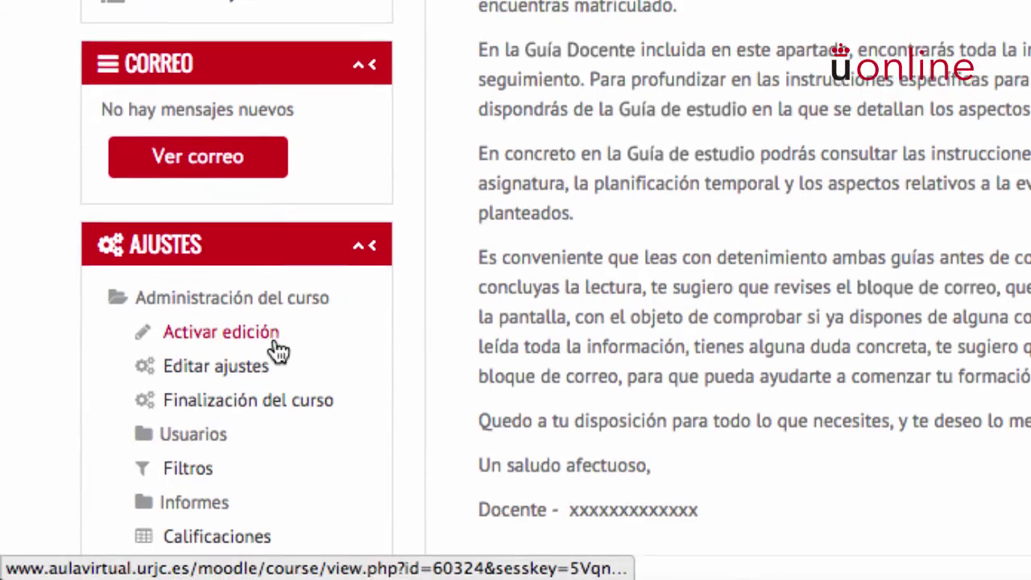
pyautogui.scroll(-6, 274, 339)
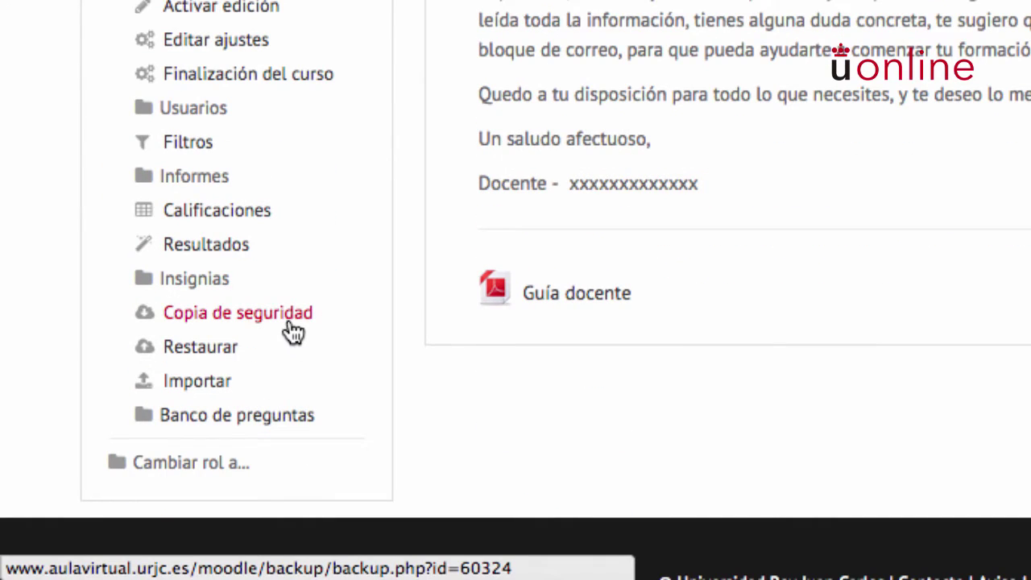
pyautogui.click(292, 327)
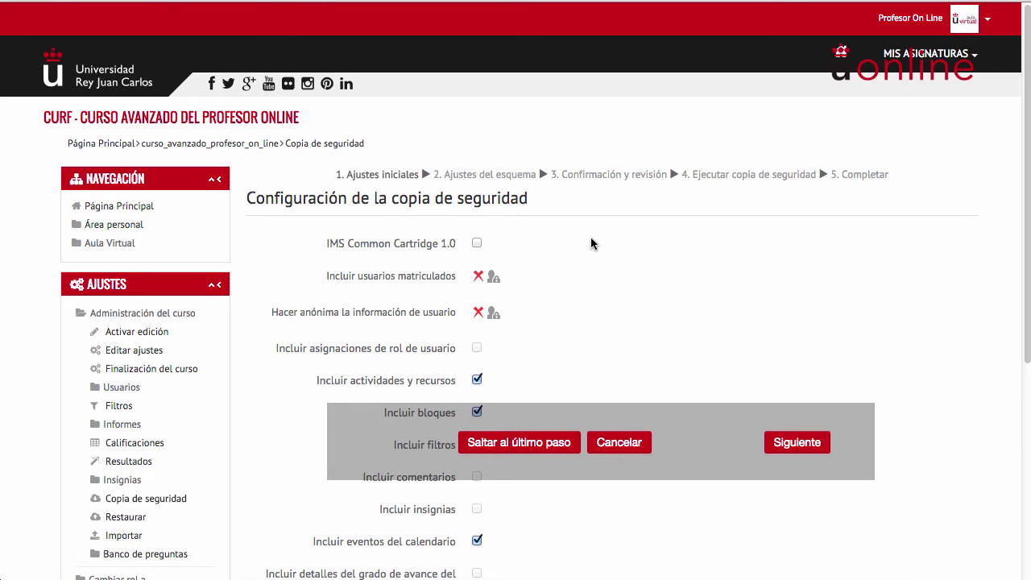
# Step: Review the initial backup settings and continue to the schema settings with the default options
pyautogui.scroll(-5, 591, 239)
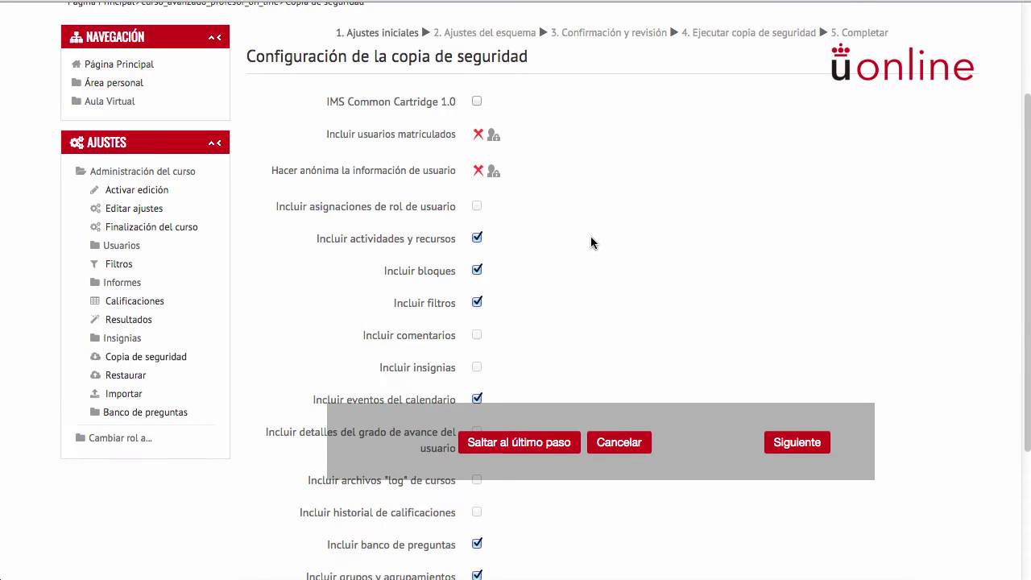
pyautogui.scroll(-3, 591, 239)
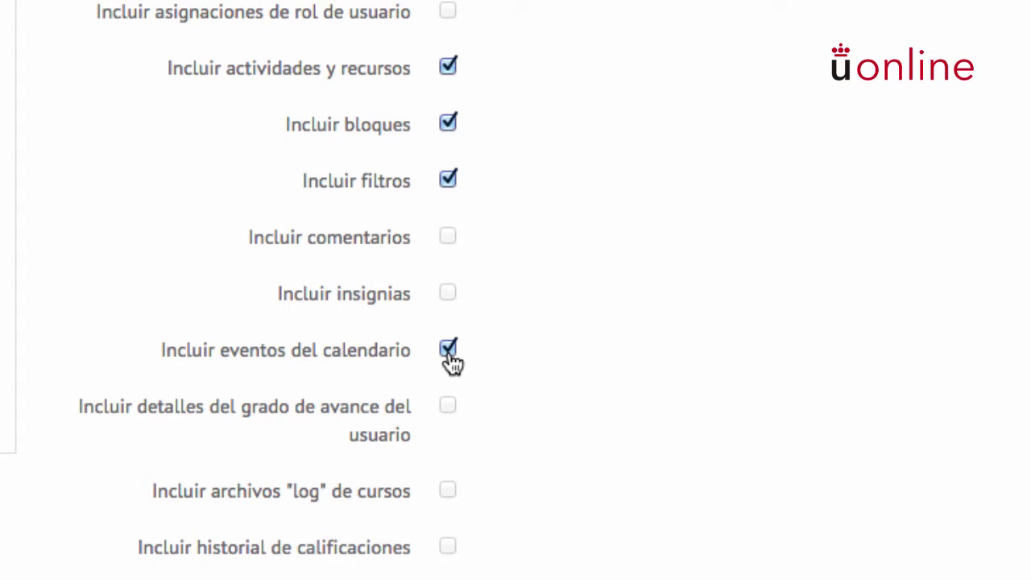
pyautogui.scroll(-2, 467, 292)
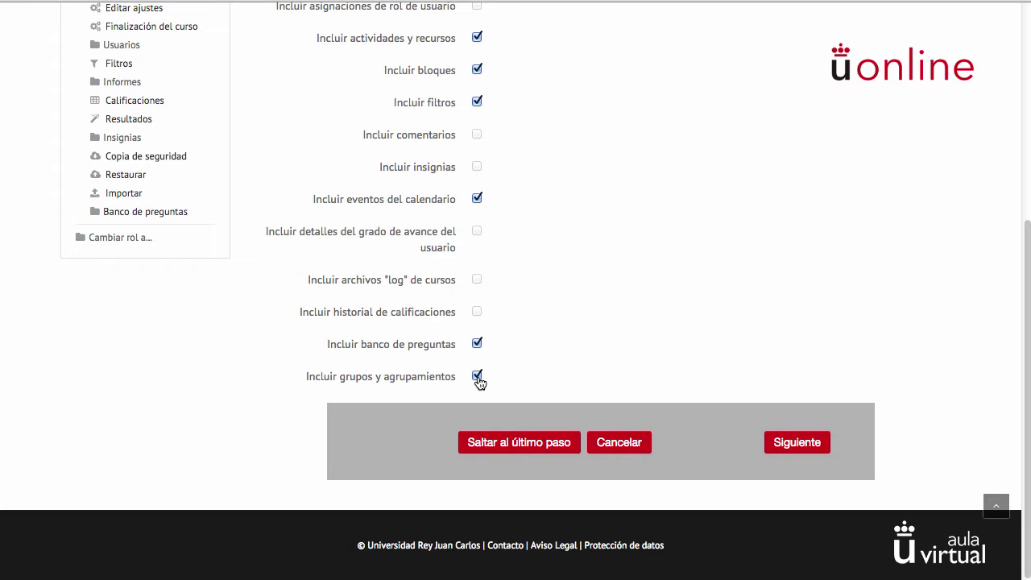
pyautogui.click(810, 448)
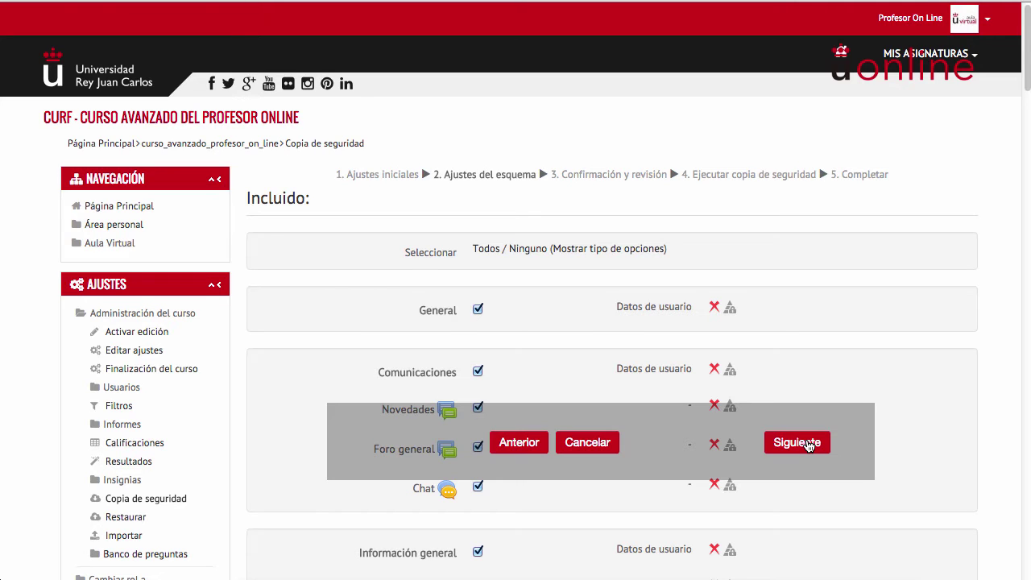
# Step: Exclude Examen del Tema 1 and Examen aleatorio in the Evaluación section, toggle the section's inclusion, and include both exams again
pyautogui.scroll(-1, 560, 362)
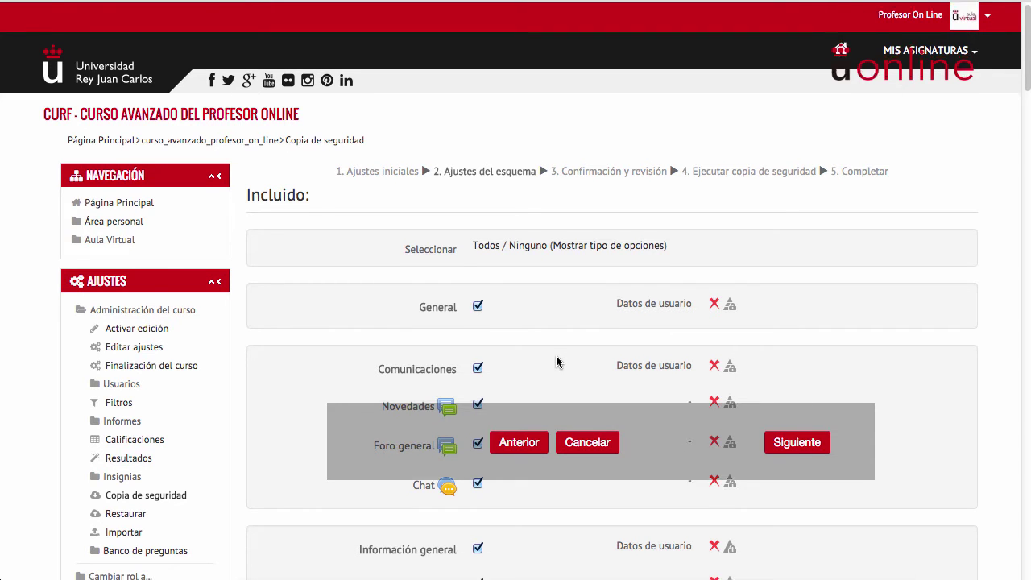
pyautogui.scroll(-10, 557, 362)
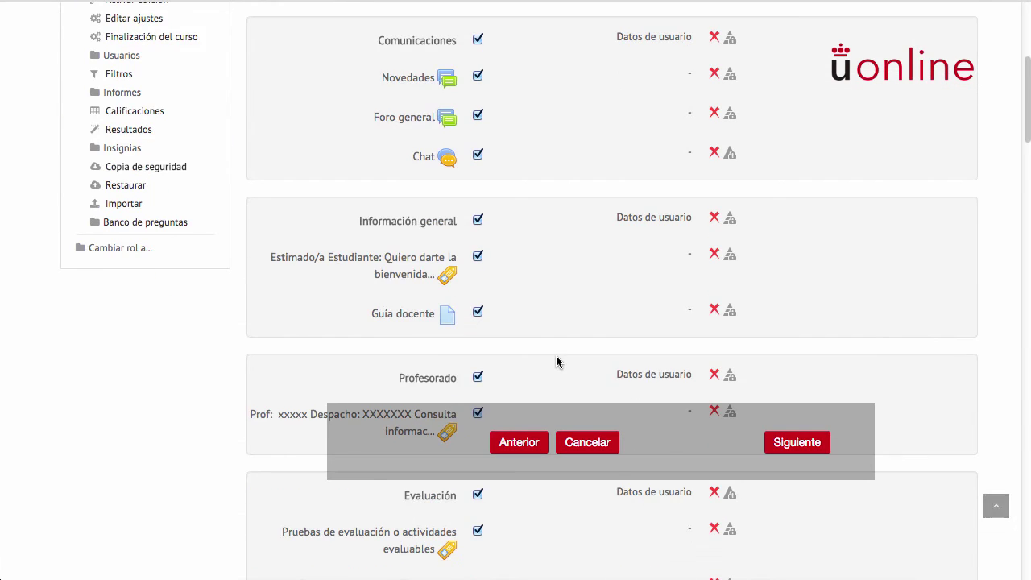
pyautogui.scroll(-2, 556, 363)
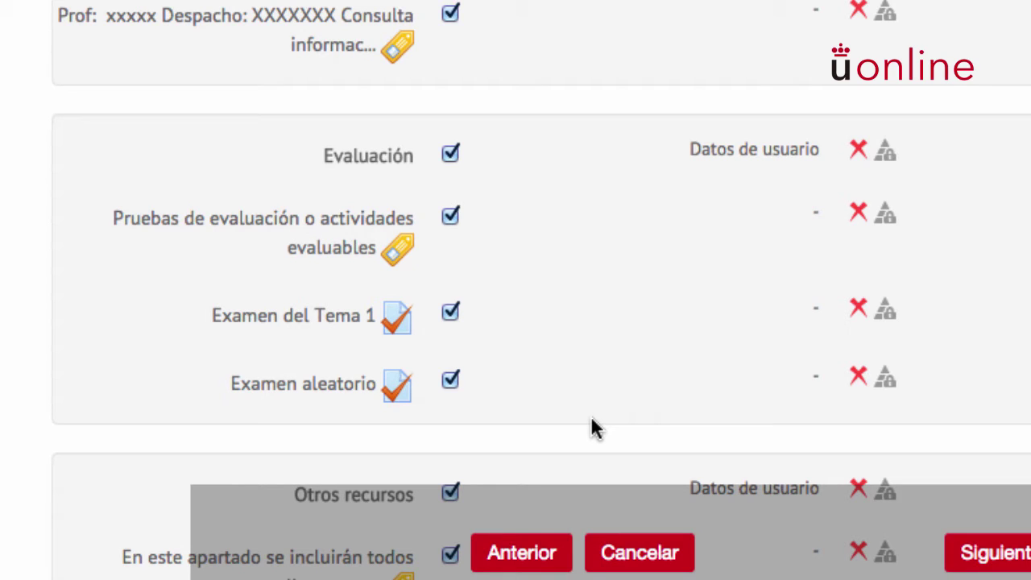
pyautogui.click(453, 315)
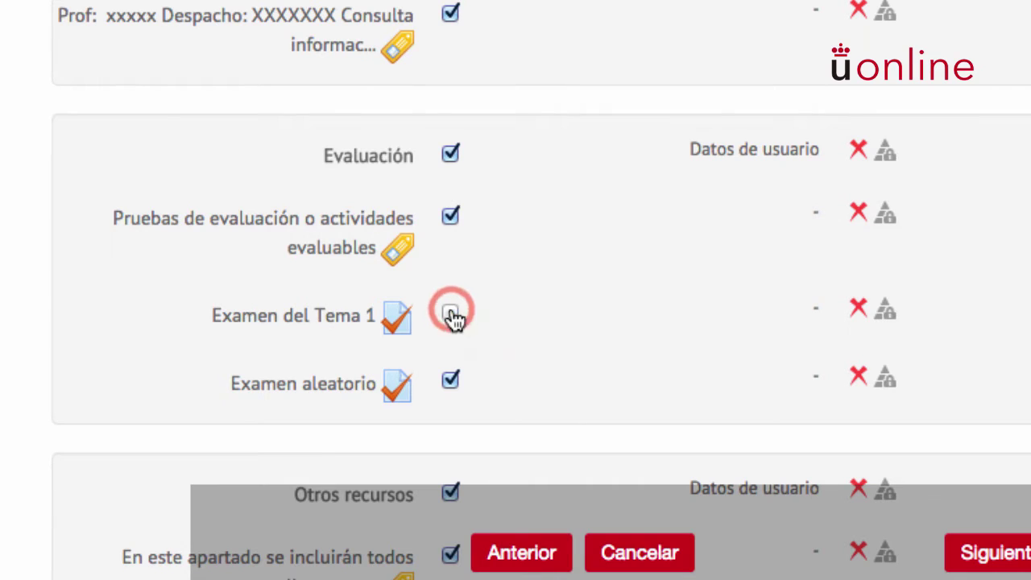
pyautogui.click(452, 383)
pyautogui.click(449, 156)
pyautogui.click(449, 156)
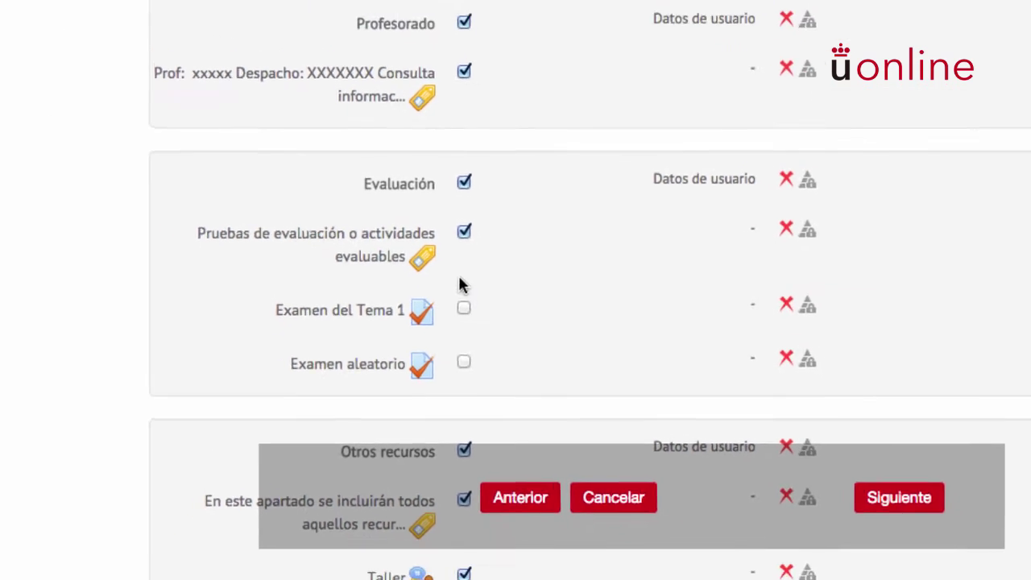
pyautogui.click(450, 312)
pyautogui.click(449, 381)
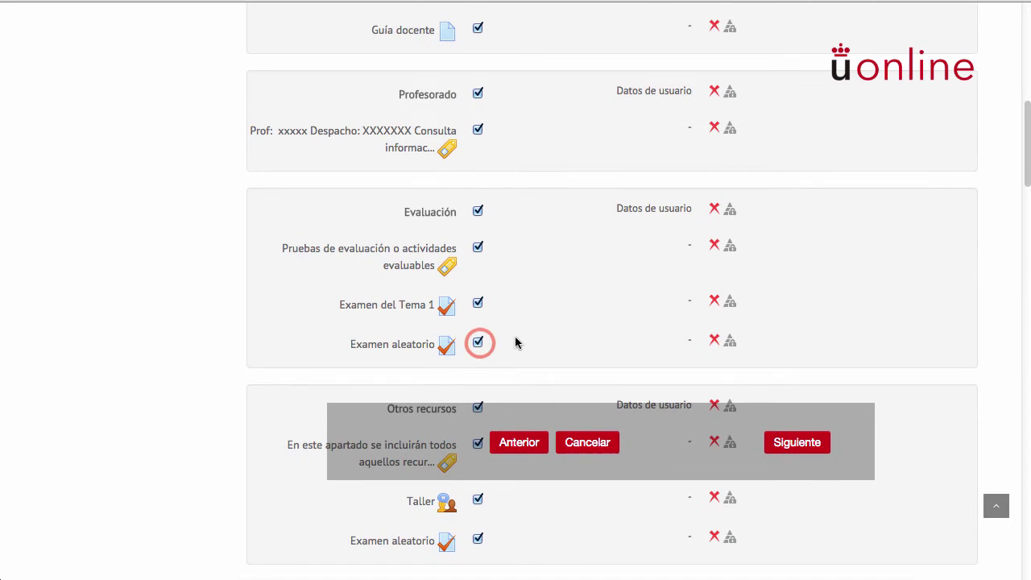
# Step: Keep every section through Módulo XV included and continue to the confirmation and review stage
pyautogui.scroll(-15, 536, 307)
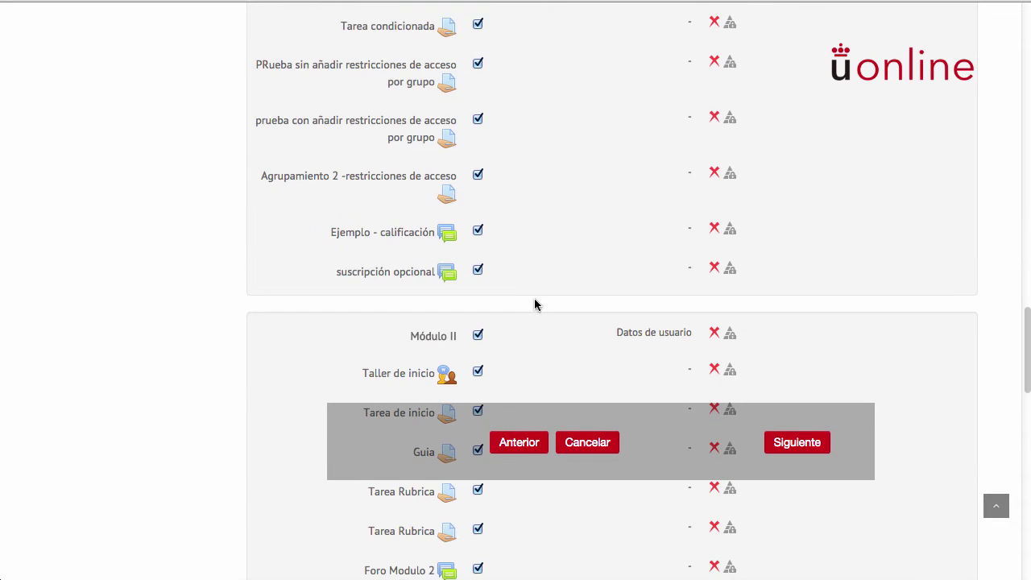
pyautogui.scroll(-15, 536, 304)
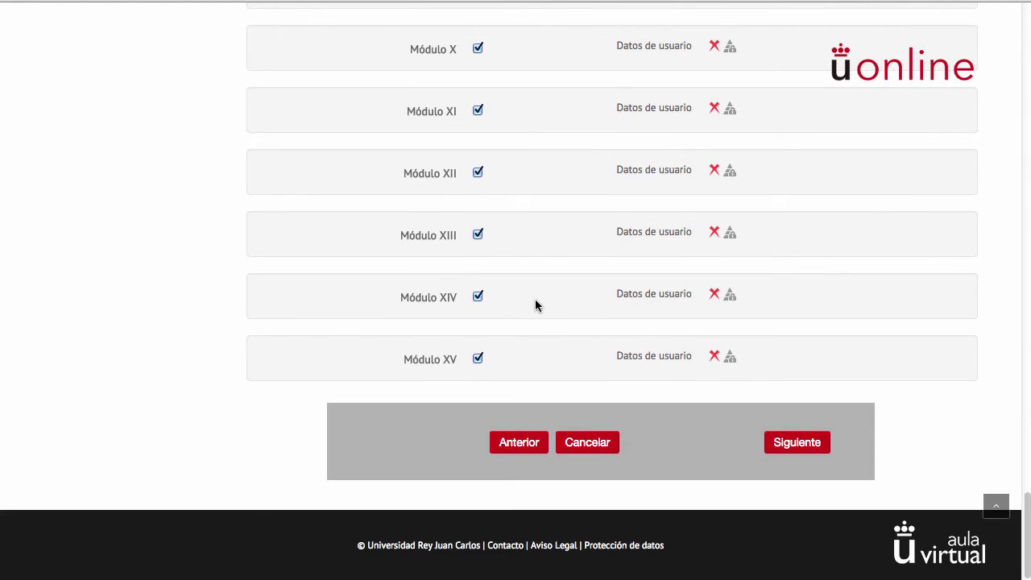
pyautogui.click(810, 444)
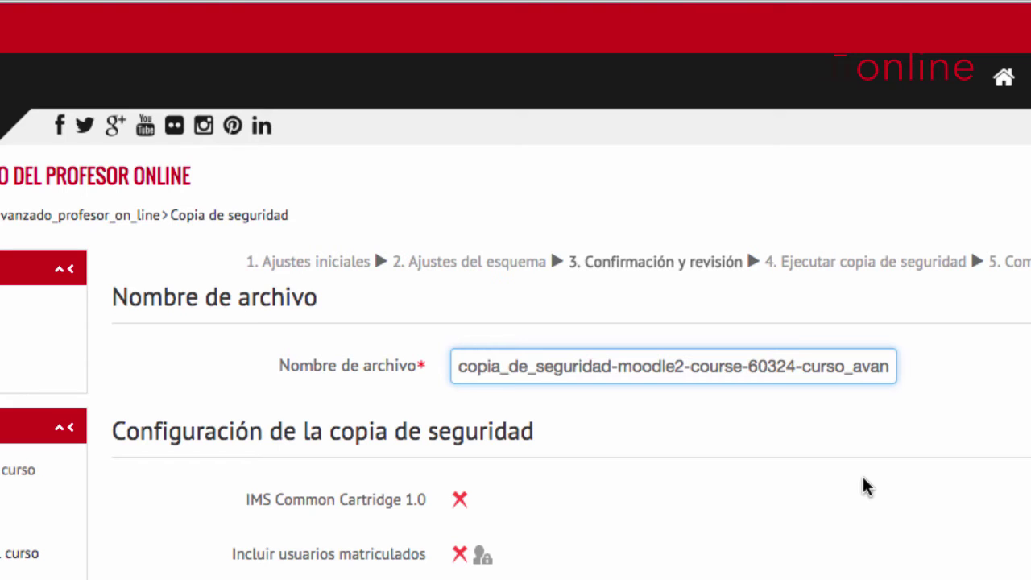
# Step: Examine the parts of the proposed backup file name: type, course identifier and name, date, time and suffix
pyautogui.click(458, 368)
pyautogui.click(641, 368)
pyautogui.click(711, 368)
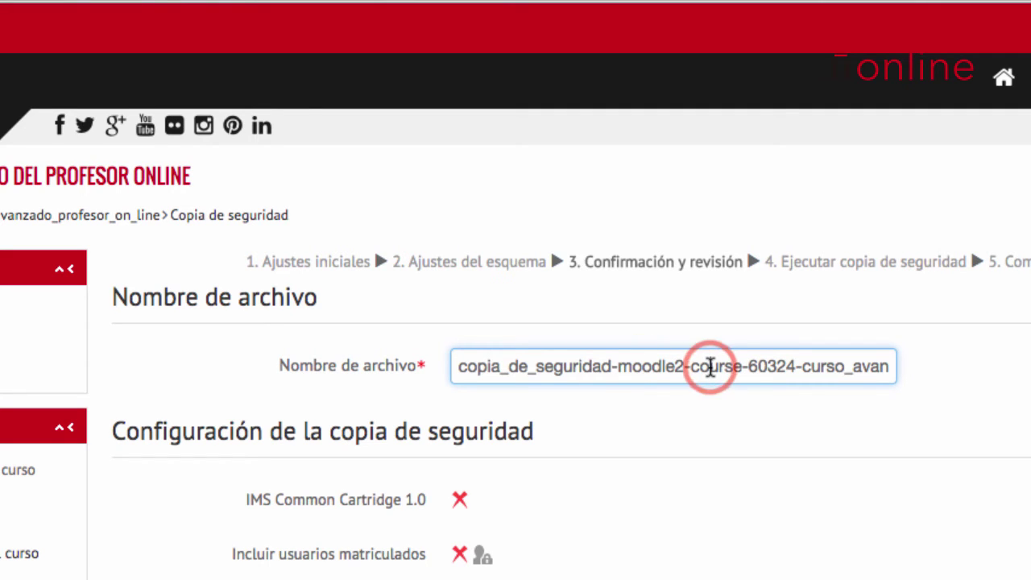
pyautogui.moveTo(753, 369); pyautogui.dragTo(822, 370)
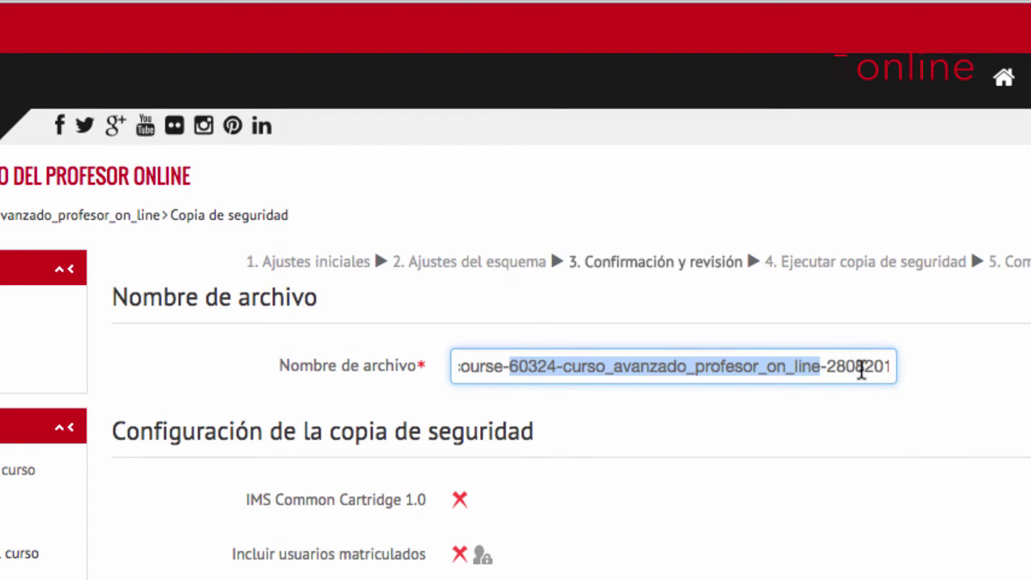
pyautogui.doubleClick(873, 369)
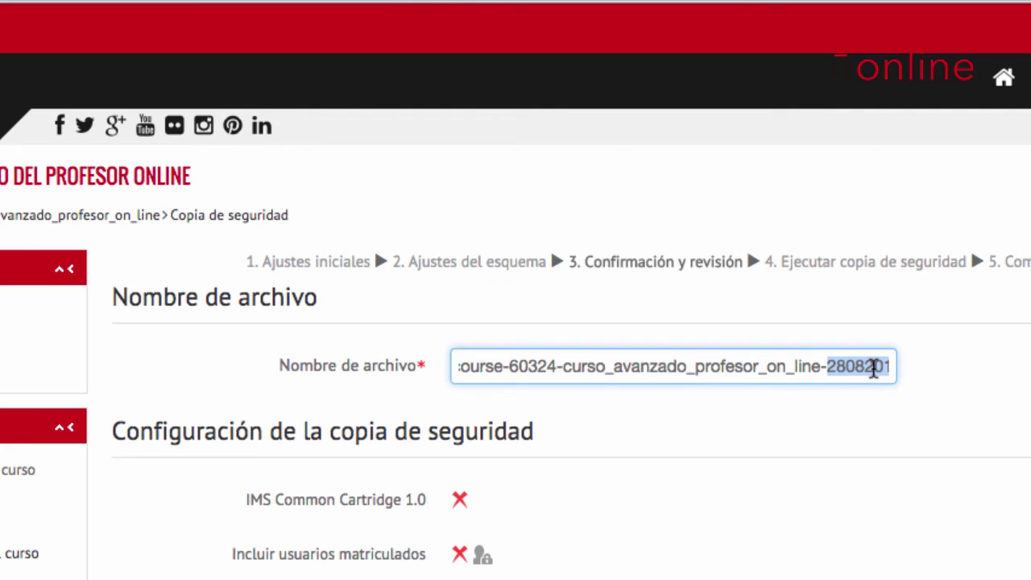
pyautogui.moveTo(873, 369); pyautogui.dragTo(911, 369)
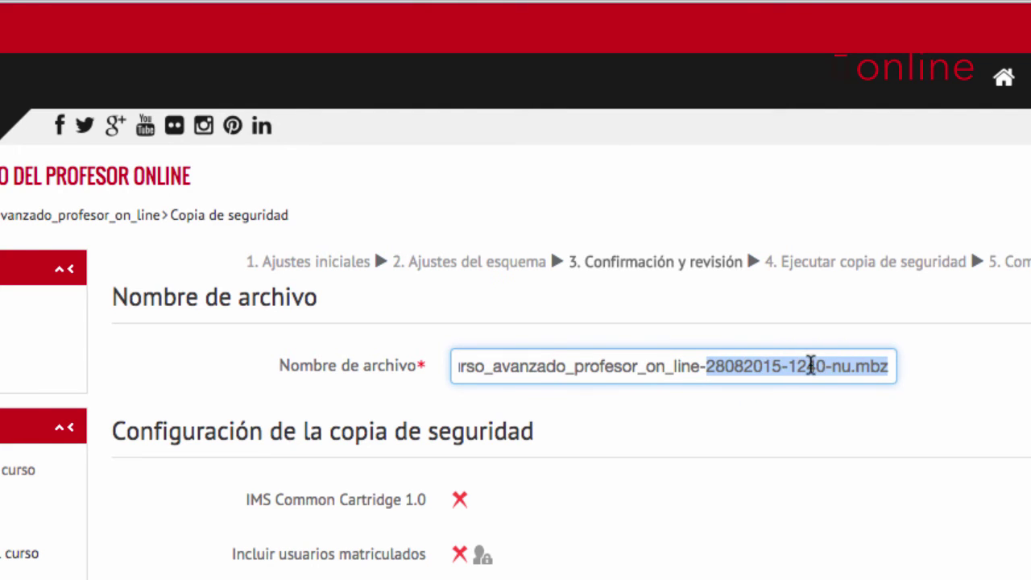
pyautogui.click(812, 367)
pyautogui.doubleClick(812, 367)
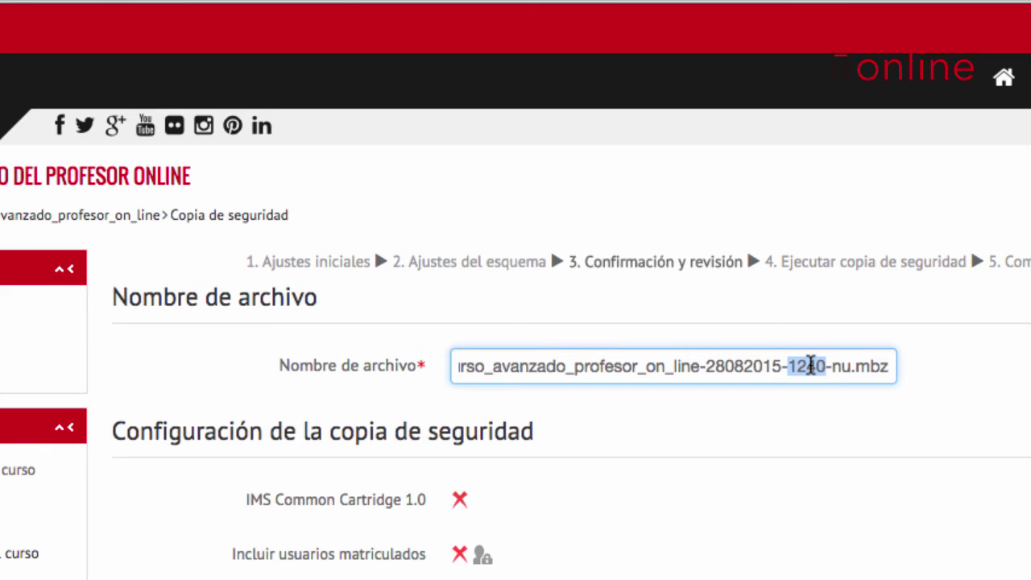
pyautogui.click(834, 367)
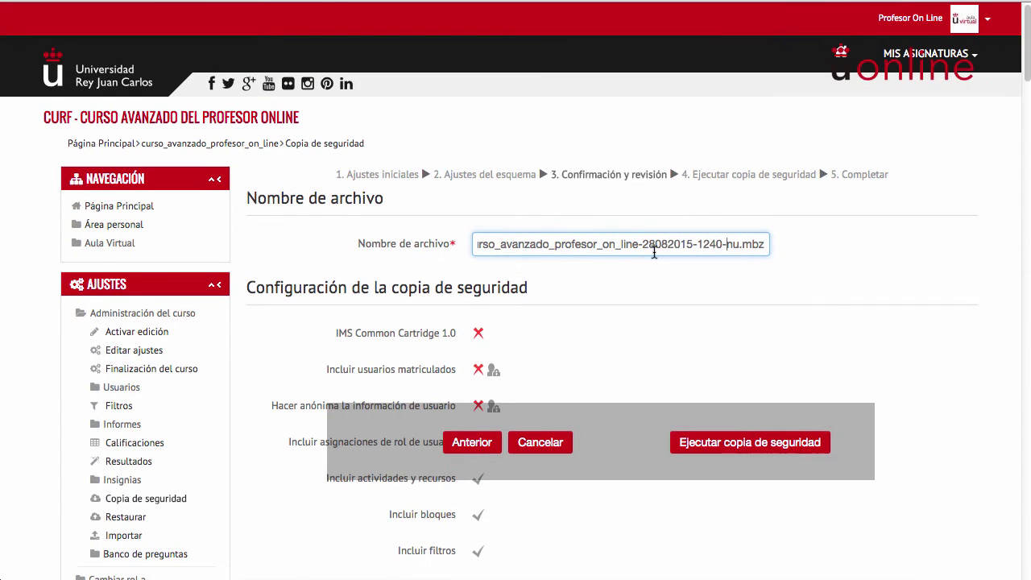
# Step: Review the backup settings and included elements, and run the course backup
pyautogui.scroll(-3, 615, 262)
pyautogui.scroll(-2, 615, 267)
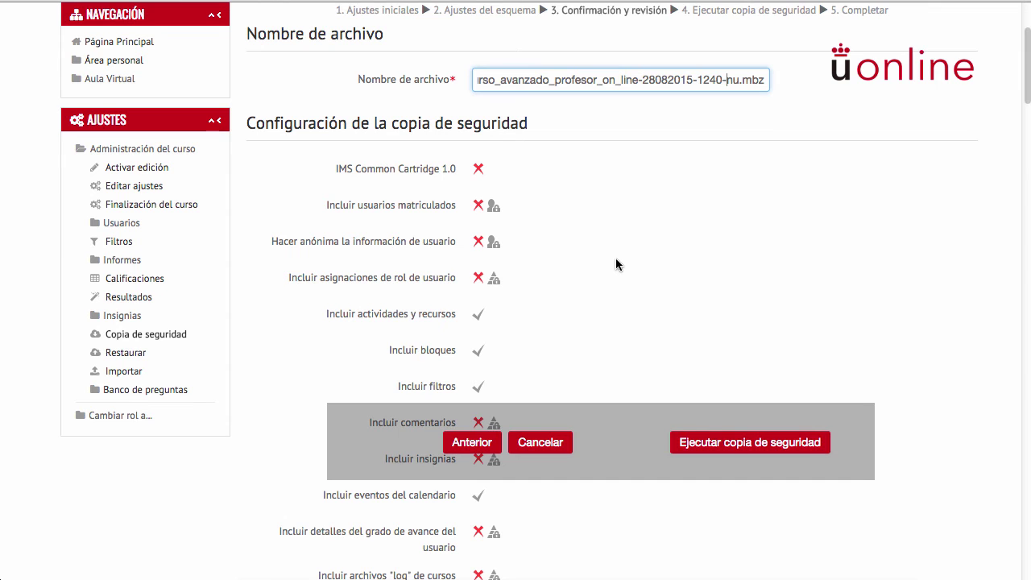
pyautogui.scroll(-5, 615, 264)
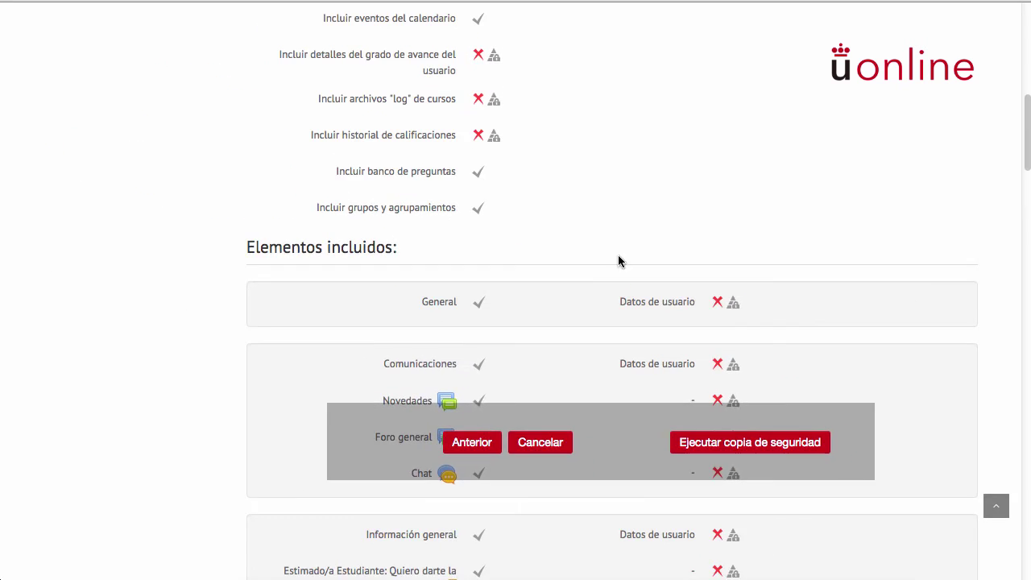
pyautogui.scroll(-10, 618, 260)
pyautogui.scroll(-15, 618, 261)
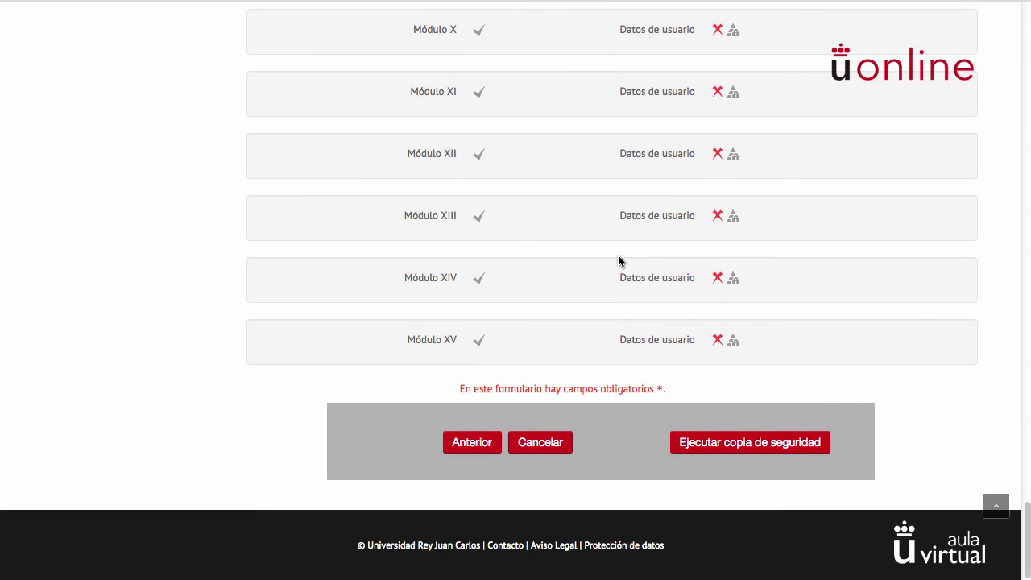
pyautogui.click(785, 445)
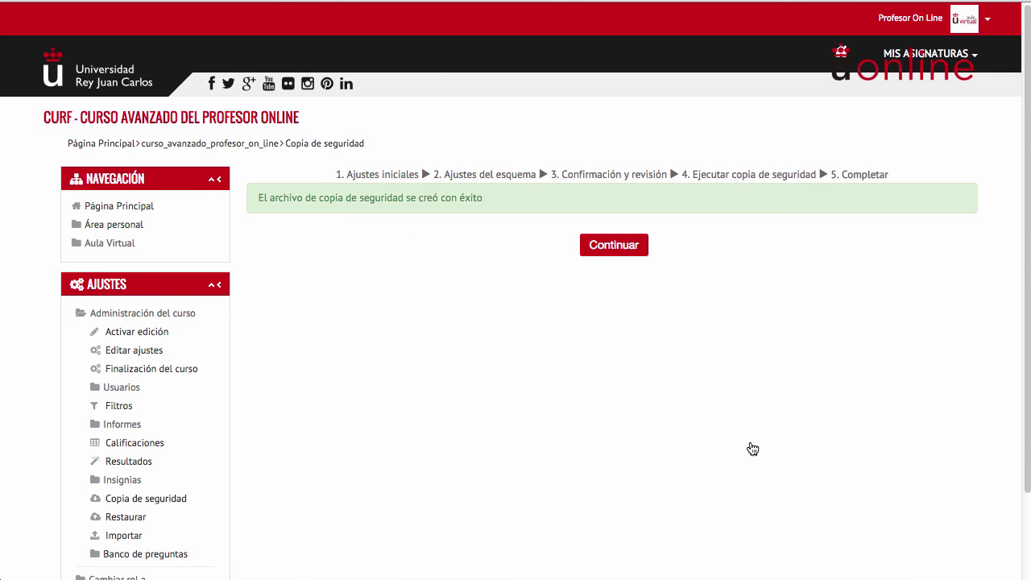
# Step: Continue to the restore page and view the backup files in the user's private backup area
pyautogui.click(618, 246)
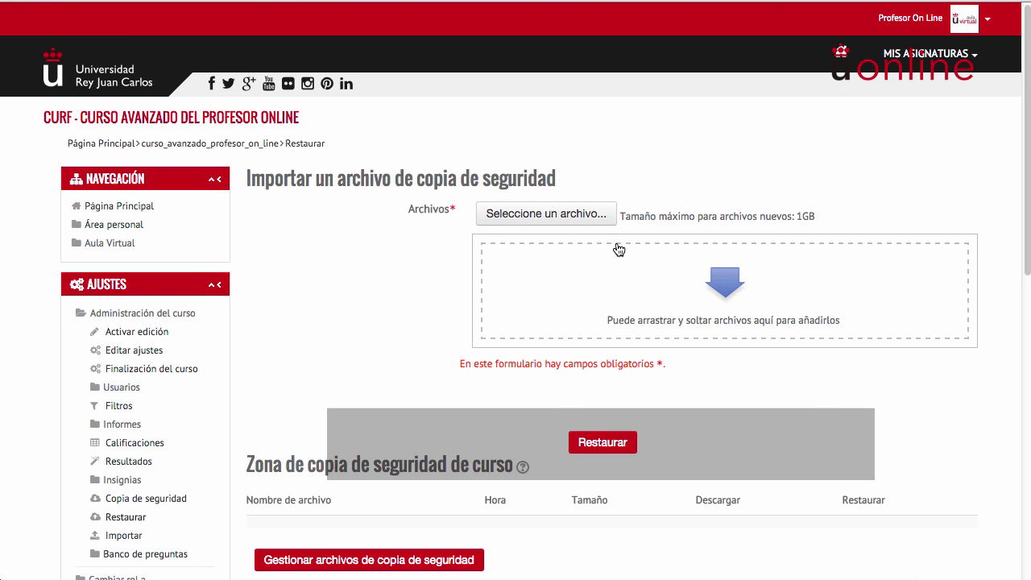
pyautogui.scroll(-5, 617, 246)
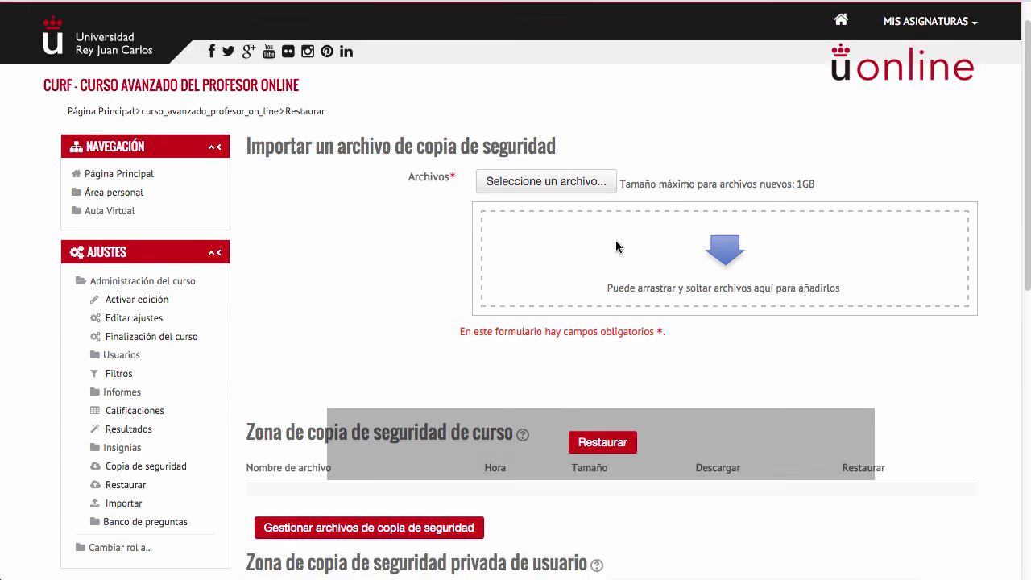
pyautogui.scroll(-3, 616, 247)
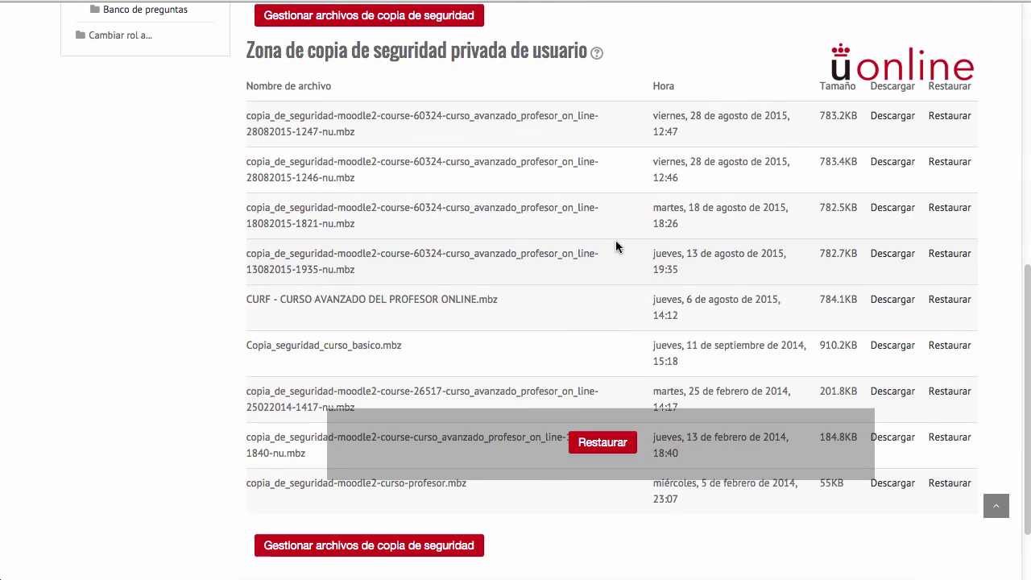